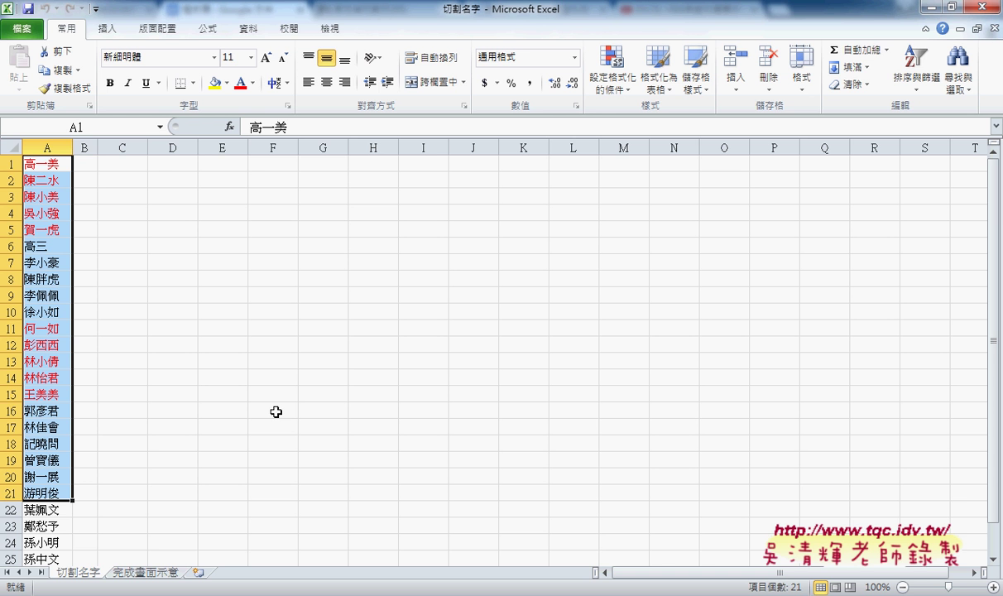
# Select column A, then the empty block C1:G7 beside the name list.
pyautogui.click(46, 147)
pyautogui.moveTo(122, 163); pyautogui.dragTo(313, 255)
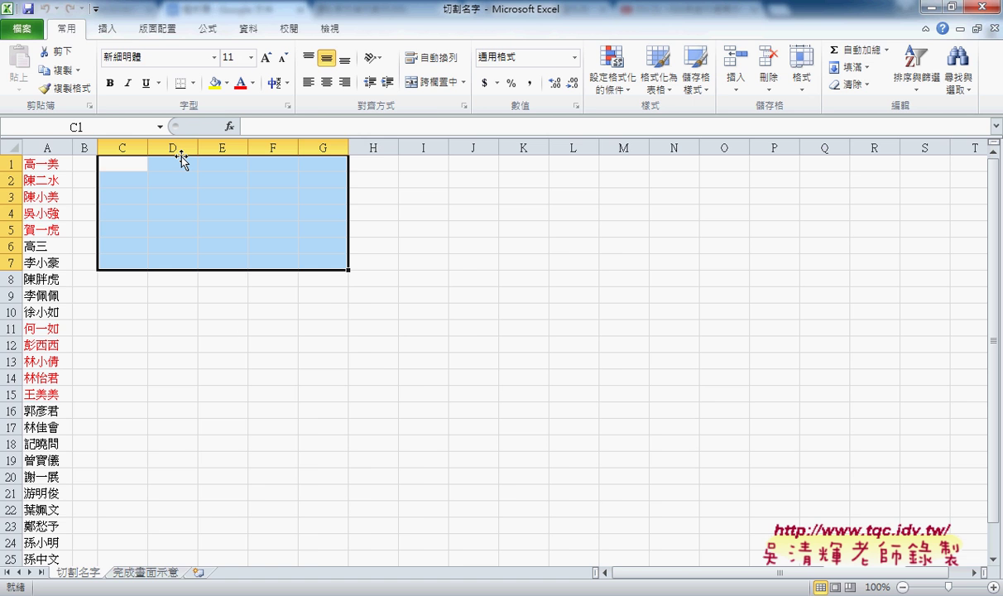
# In the 程式碼 notes, underline COLUMN and ROW in the 九九乘法表 formula and mark example cells.
pyautogui.hotkey('alt', 'Tab')
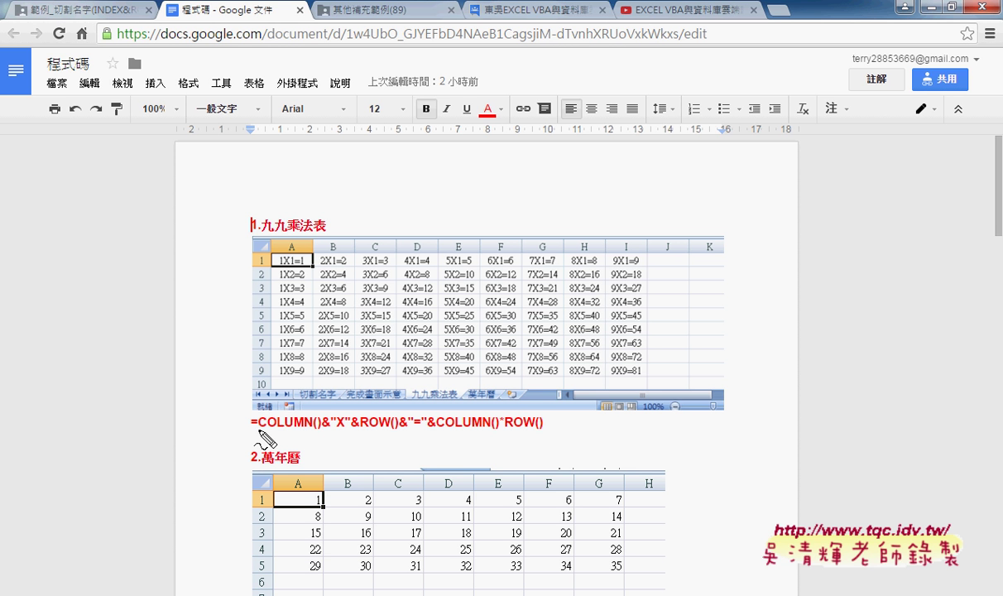
pyautogui.moveTo(258, 430); pyautogui.dragTo(315, 430)
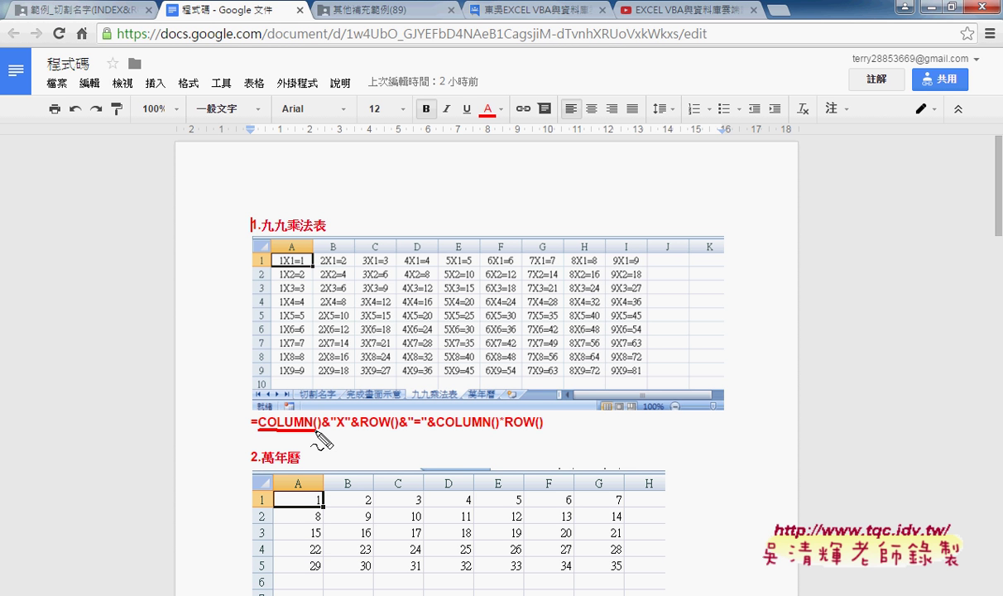
pyautogui.moveTo(362, 430); pyautogui.dragTo(394, 430)
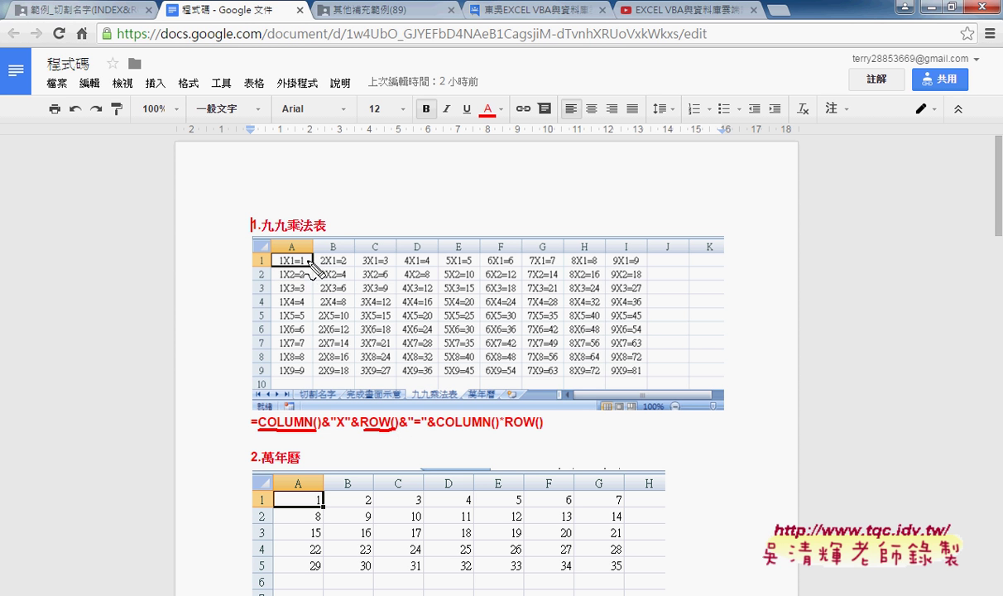
pyautogui.moveTo(274, 272); pyautogui.dragTo(286, 269)
pyautogui.moveTo(294, 239); pyautogui.dragTo(303, 254)
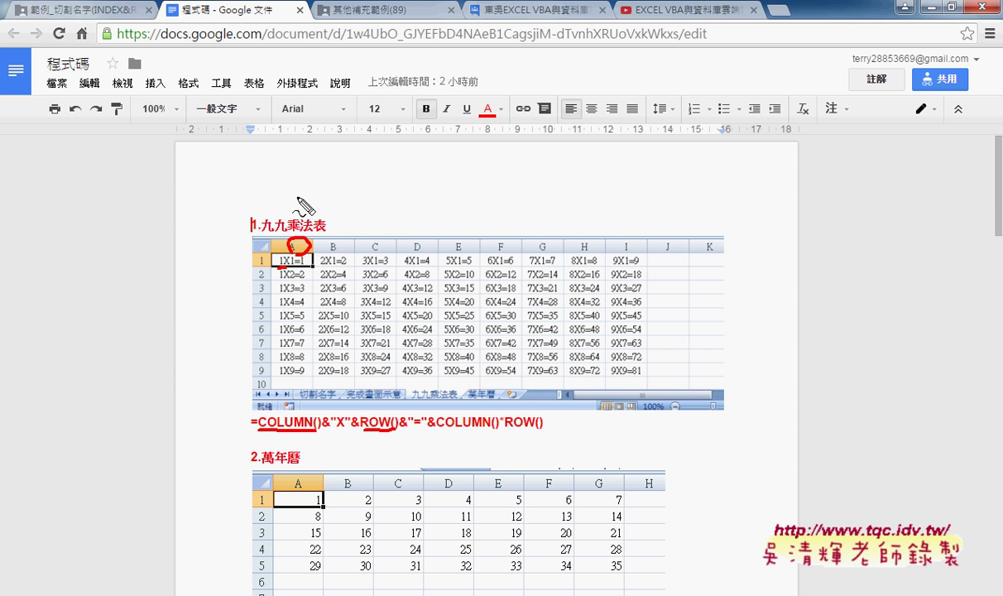
# Mark the 9X9=81 result, &COLUMN()*ROW() and the 2.萬年曆 heading, then clear all annotations.
pyautogui.moveTo(298, 192); pyautogui.dragTo(299, 211)
pyautogui.moveTo(647, 383)
pyautogui.mouseDown()
pyautogui.moveTo(633, 383)
pyautogui.moveTo(649, 379)
pyautogui.mouseUp()
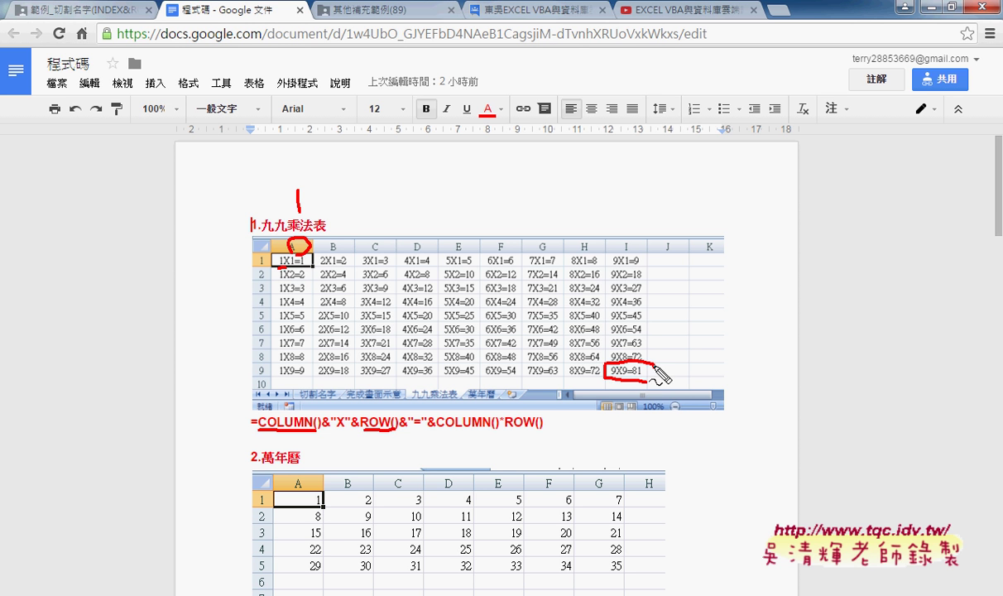
pyautogui.moveTo(437, 431); pyautogui.dragTo(543, 430)
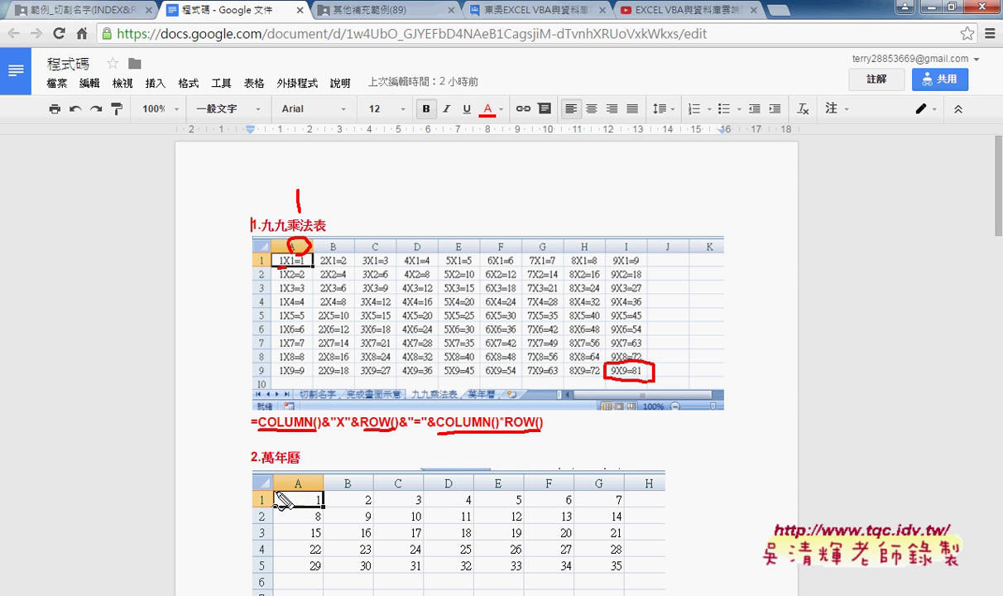
pyautogui.moveTo(254, 469); pyautogui.dragTo(300, 470)
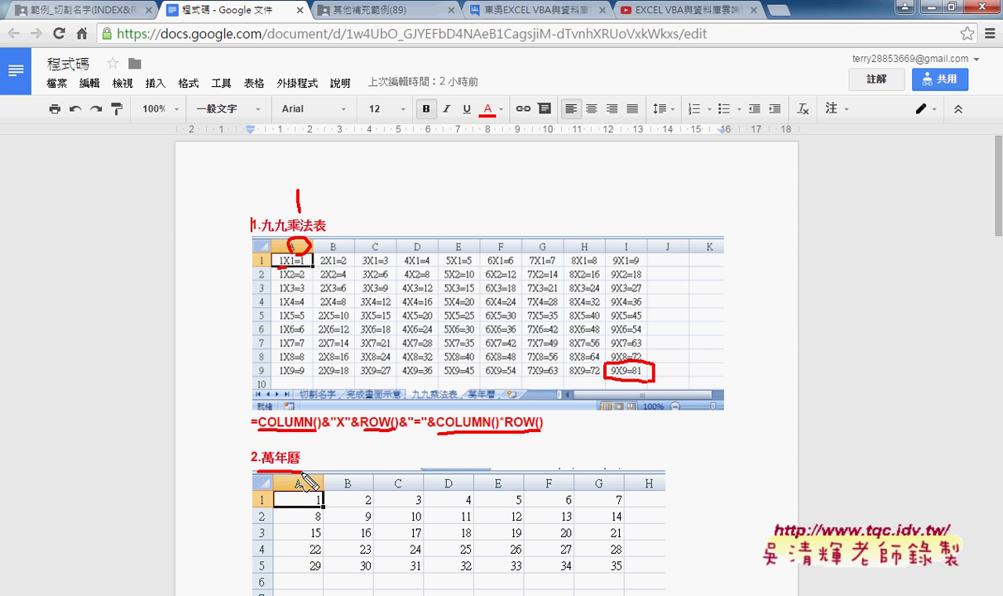
pyautogui.press('Escape')
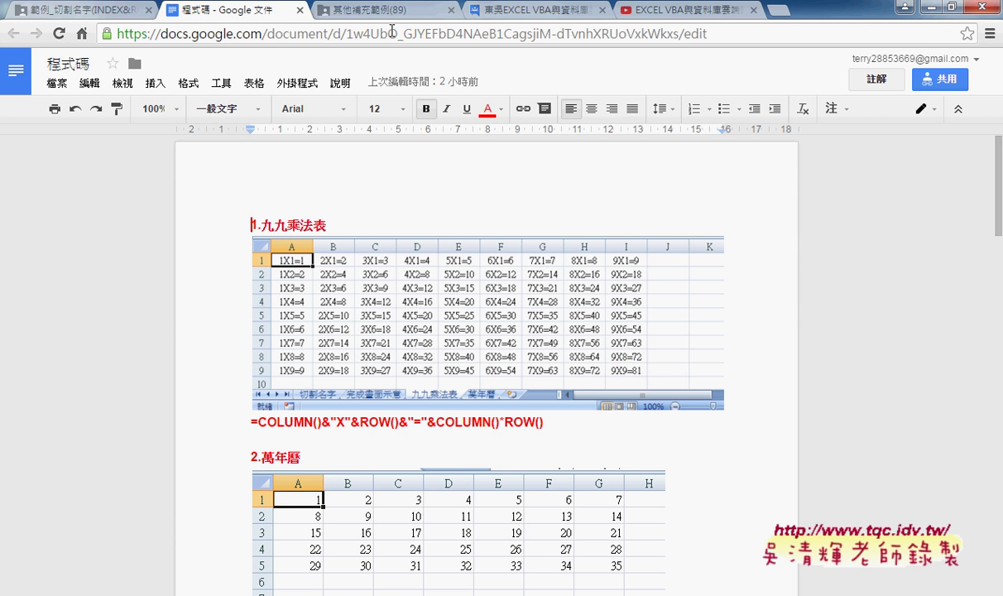
# Preview 01_表格數字.png in the 06_萬年曆 folder on Google Drive.
pyautogui.click(394, 6)
pyautogui.click(13, 36)
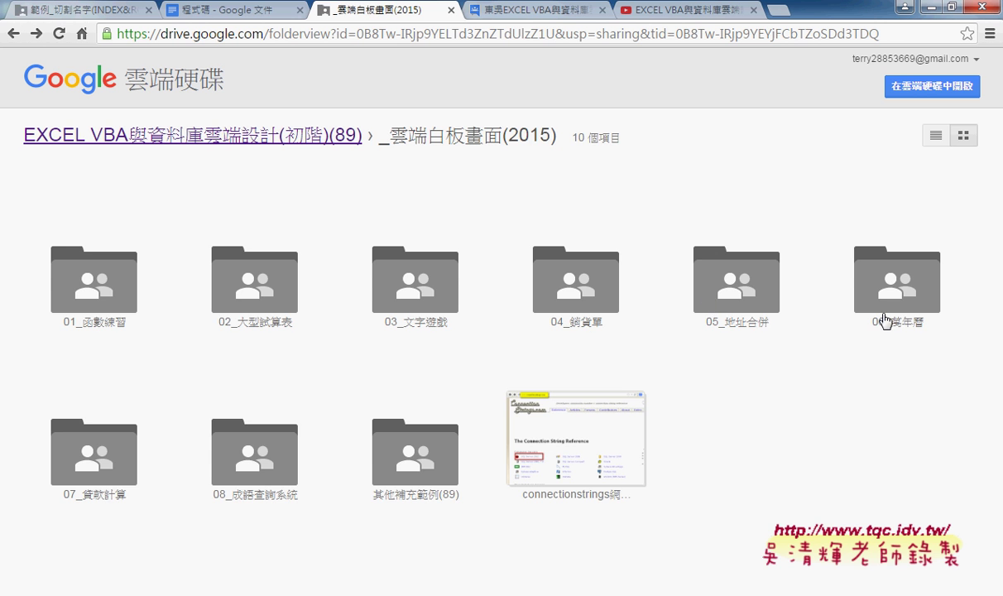
pyautogui.click(884, 319)
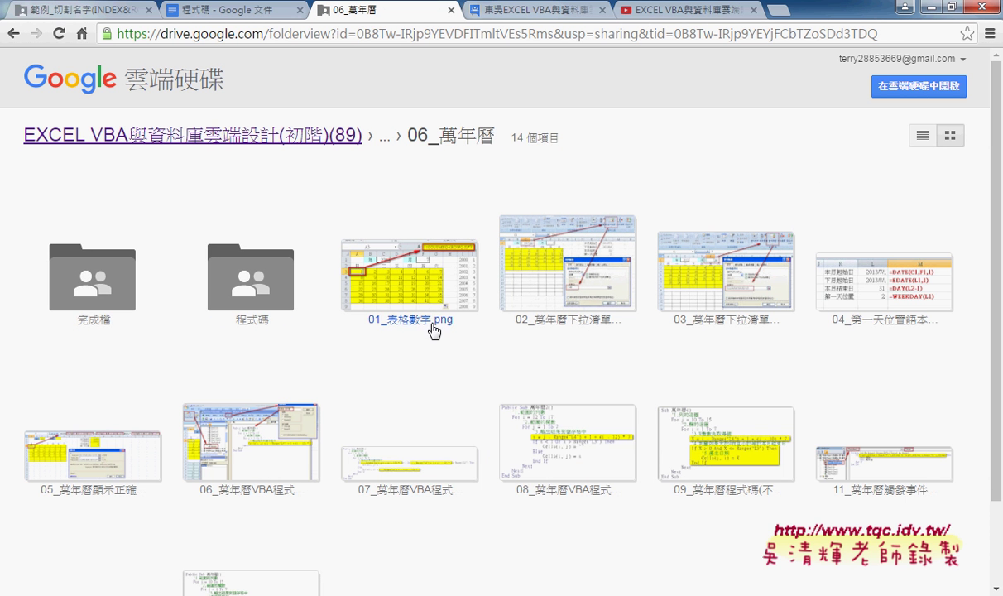
pyautogui.click(412, 306)
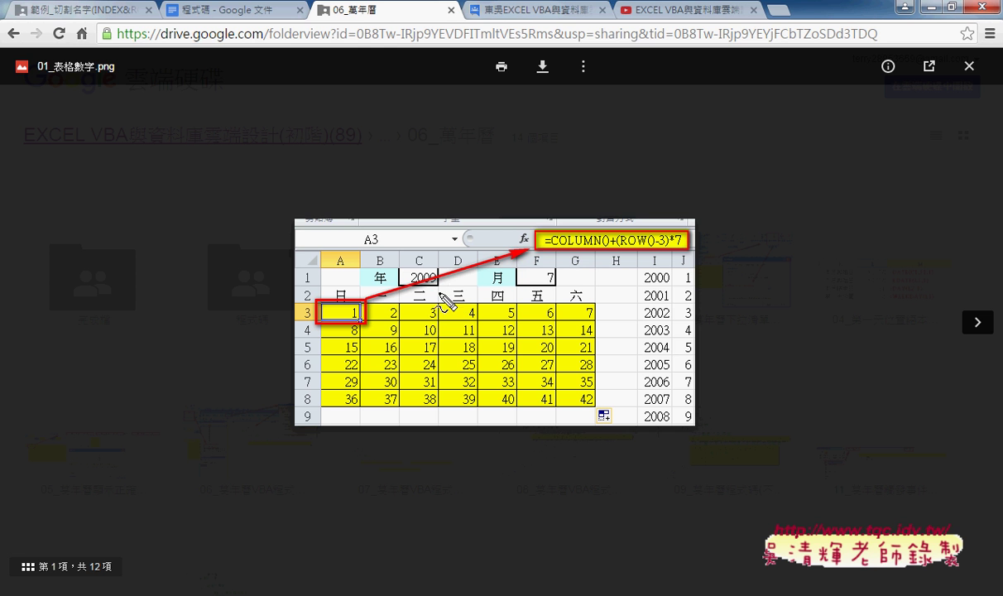
# Mark the weekday headings, month 7 and formula =COLUMN()+(ROW()-3)*7, then minimize the browser.
pyautogui.moveTo(439, 292)
pyautogui.mouseDown()
pyautogui.moveTo(398, 282)
pyautogui.moveTo(435, 286)
pyautogui.mouseUp()
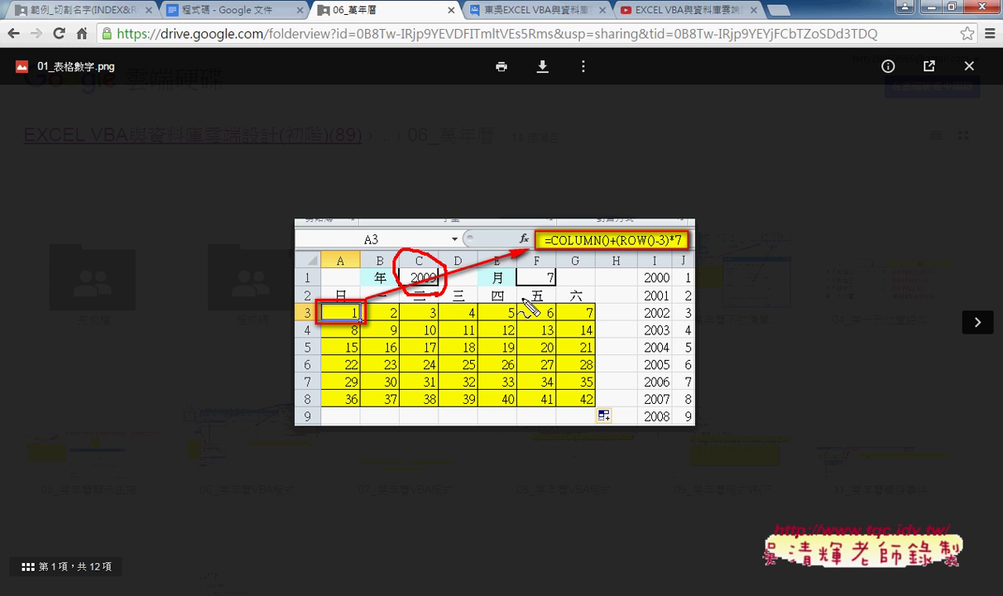
pyautogui.moveTo(558, 301); pyautogui.dragTo(554, 295)
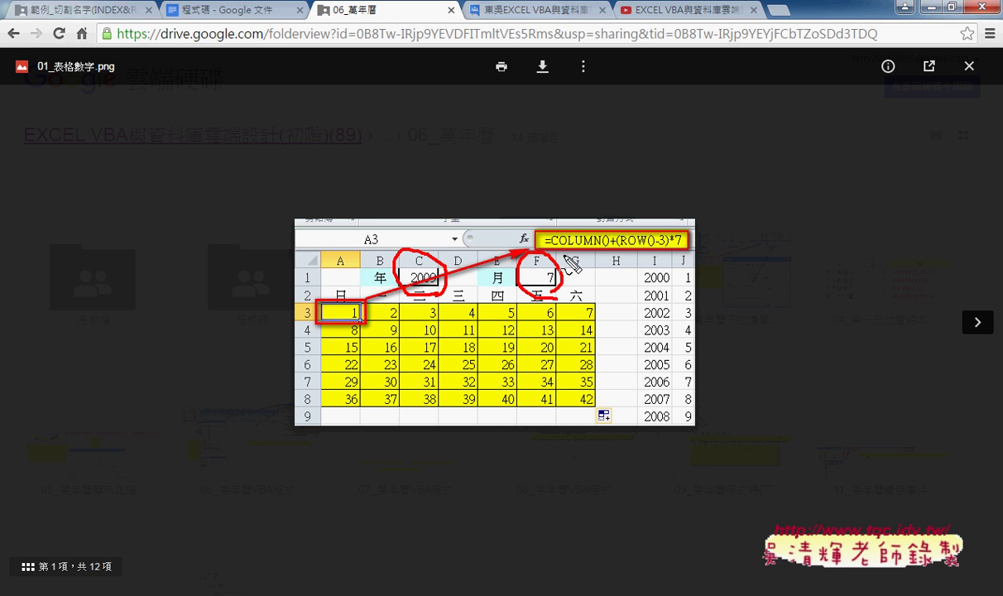
pyautogui.moveTo(557, 252)
pyautogui.mouseDown()
pyautogui.moveTo(650, 257)
pyautogui.moveTo(633, 275)
pyautogui.mouseUp()
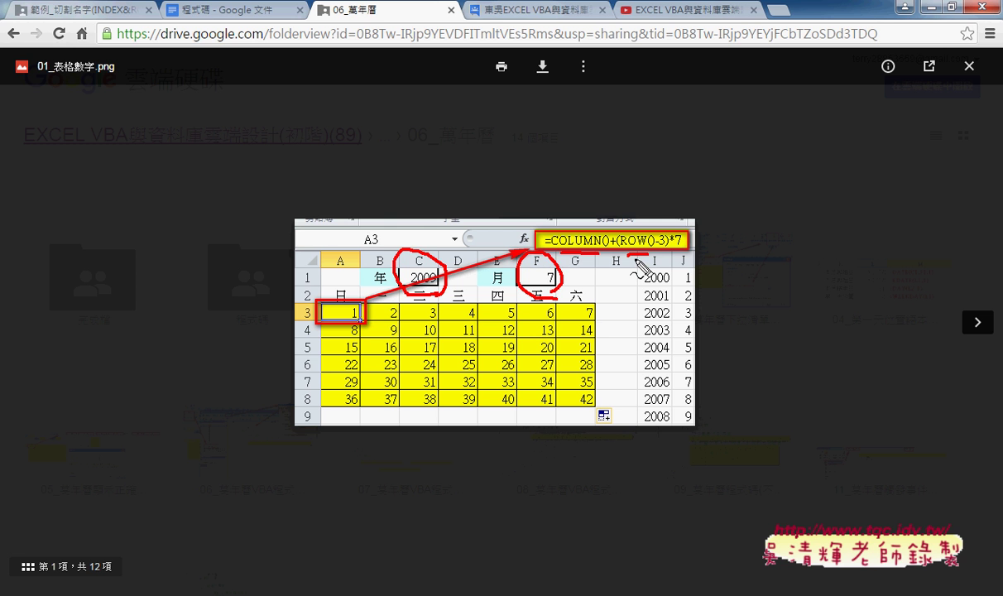
pyautogui.click(927, 10)
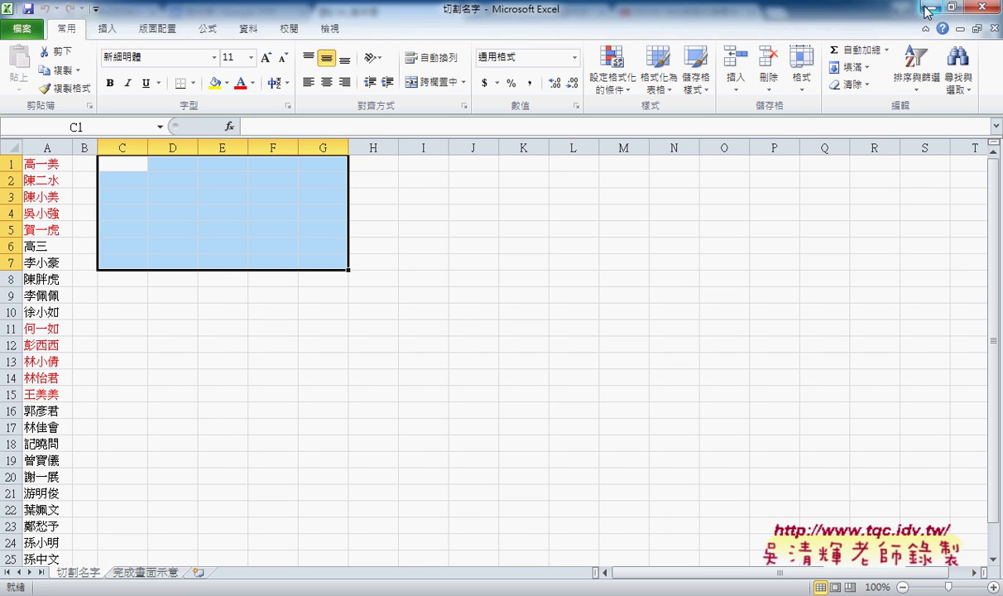
# Insert a new worksheet and rename its tab to 萬年曆.
pyautogui.click(196, 575)
pyautogui.doubleClick(213, 573)
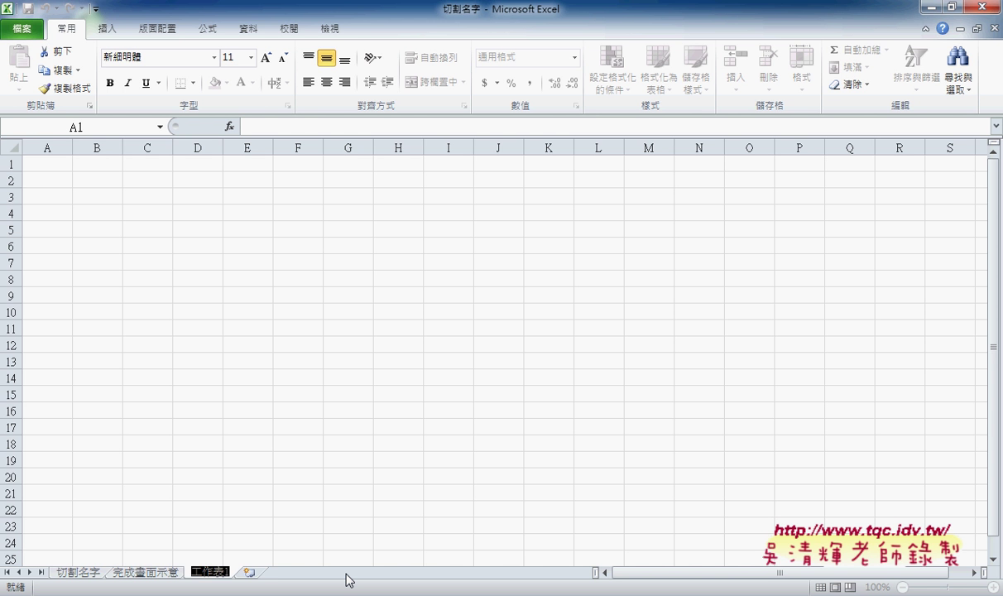
pyautogui.write('葛')
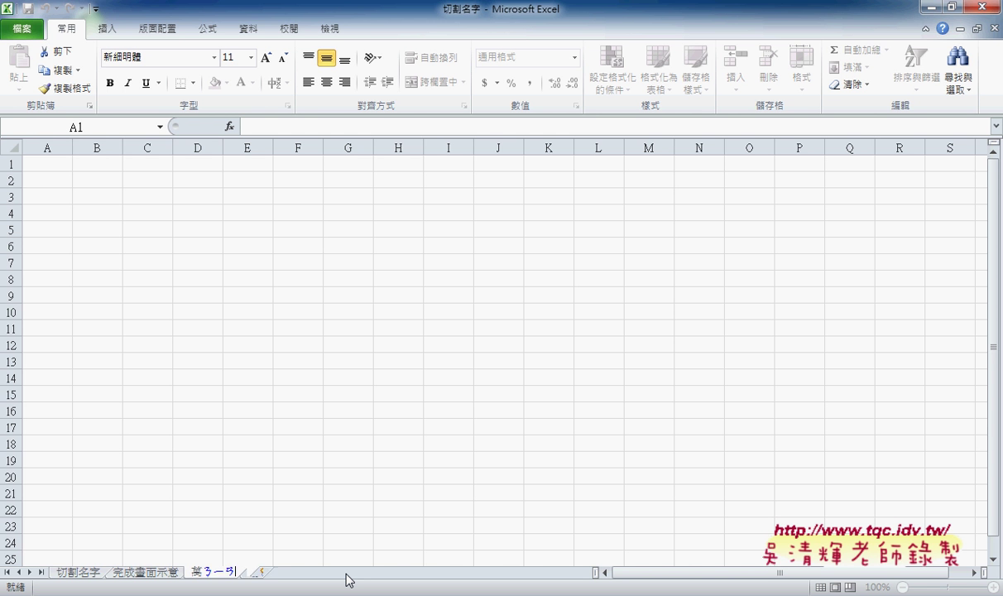
pyautogui.write('年曆')
pyautogui.click(56, 168)
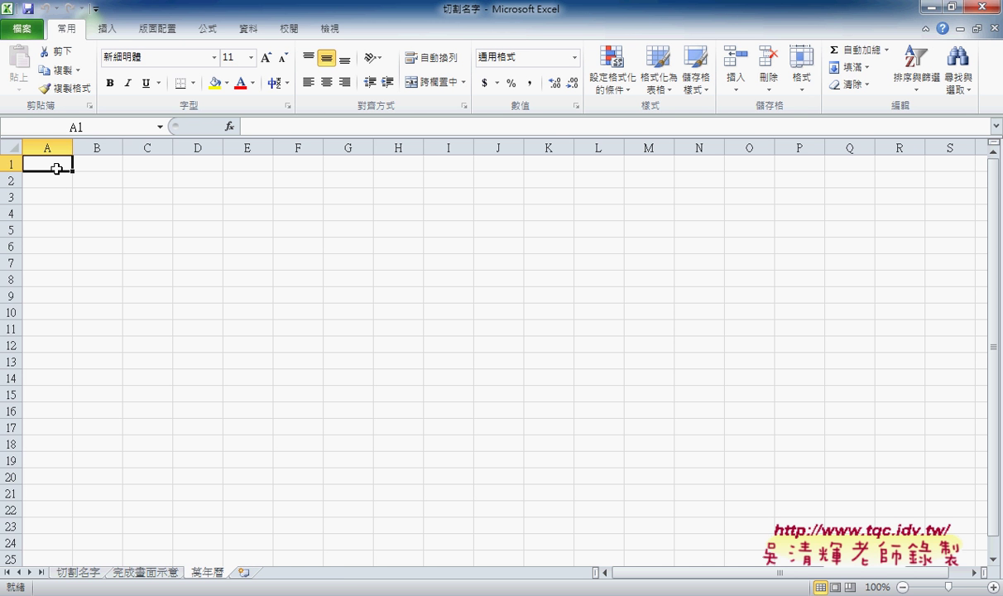
pyautogui.moveTo(50, 144); pyautogui.dragTo(52, 173)
pyautogui.moveTo(242, 149)
pyautogui.mouseDown()
pyautogui.moveTo(239, 169)
pyautogui.moveTo(266, 146)
pyautogui.mouseUp()
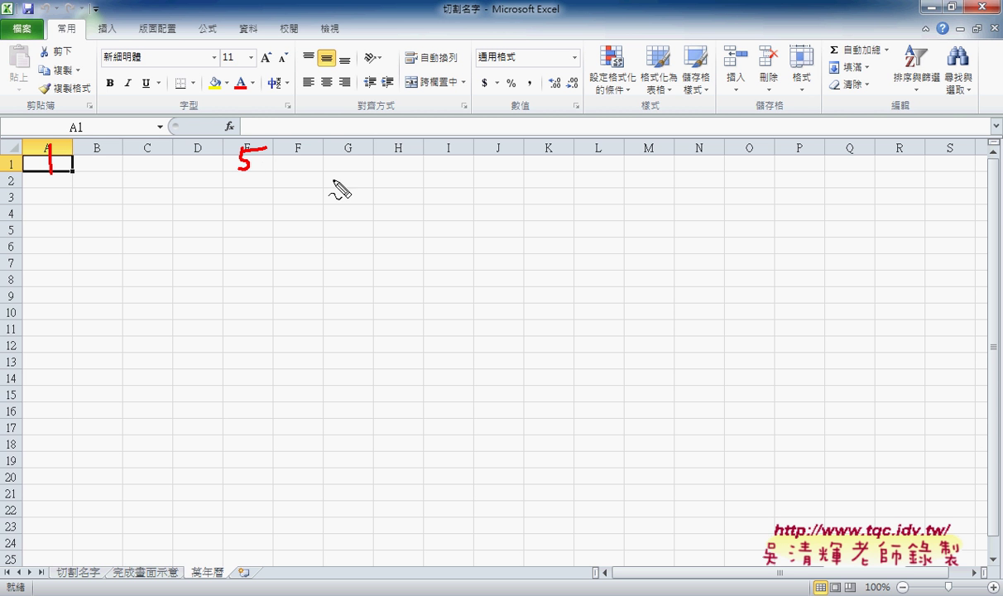
pyautogui.moveTo(335, 153); pyautogui.dragTo(339, 167)
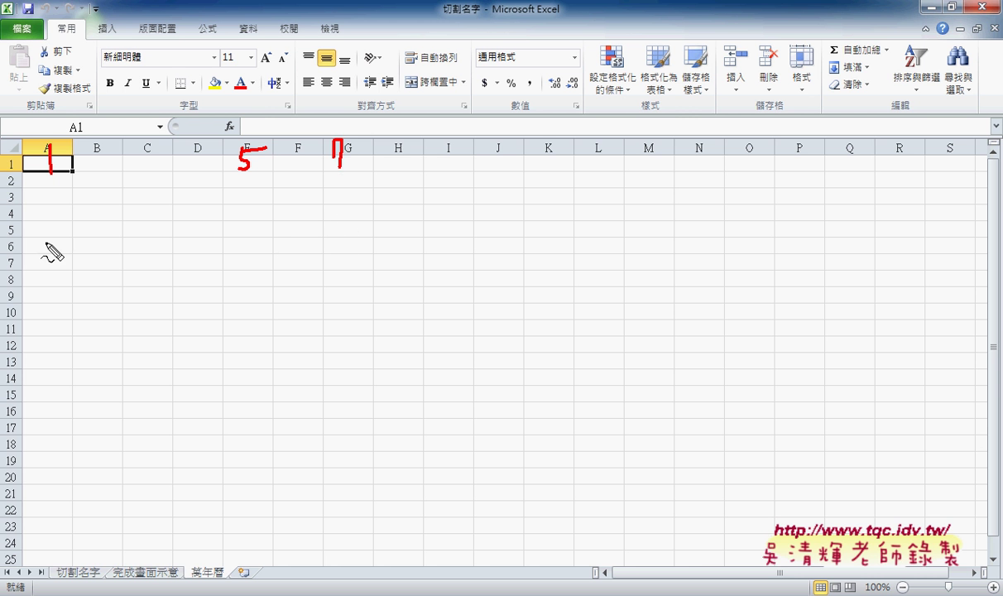
pyautogui.moveTo(340, 238)
pyautogui.mouseDown()
pyautogui.moveTo(337, 254)
pyautogui.moveTo(389, 256)
pyautogui.mouseUp()
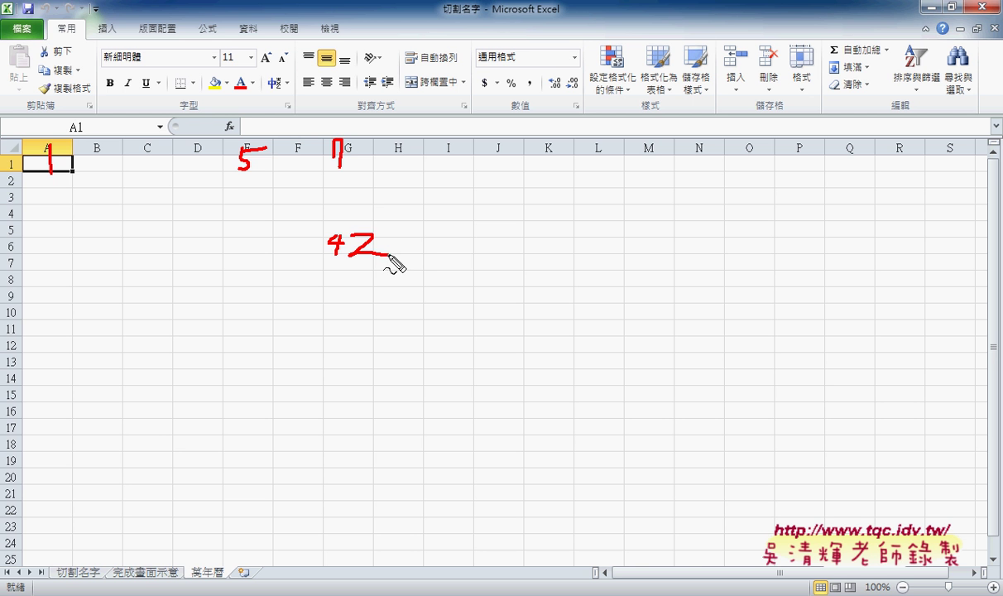
pyautogui.press('Escape')
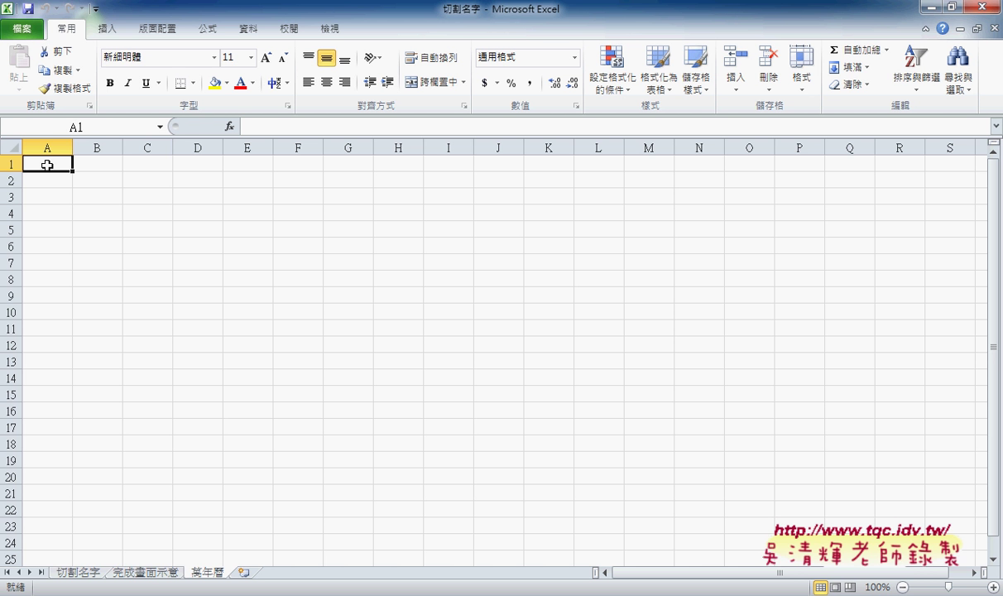
# Enter =COLUMN() in A1 using Insert Function from the 檢視與參照 category.
pyautogui.click(230, 126)
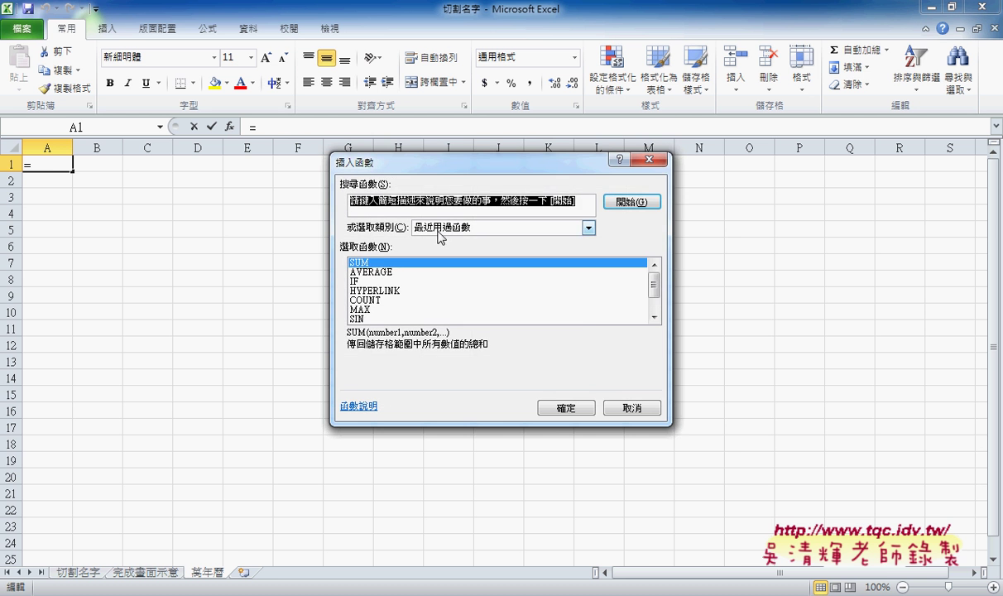
pyautogui.click(444, 226)
pyautogui.click(448, 285)
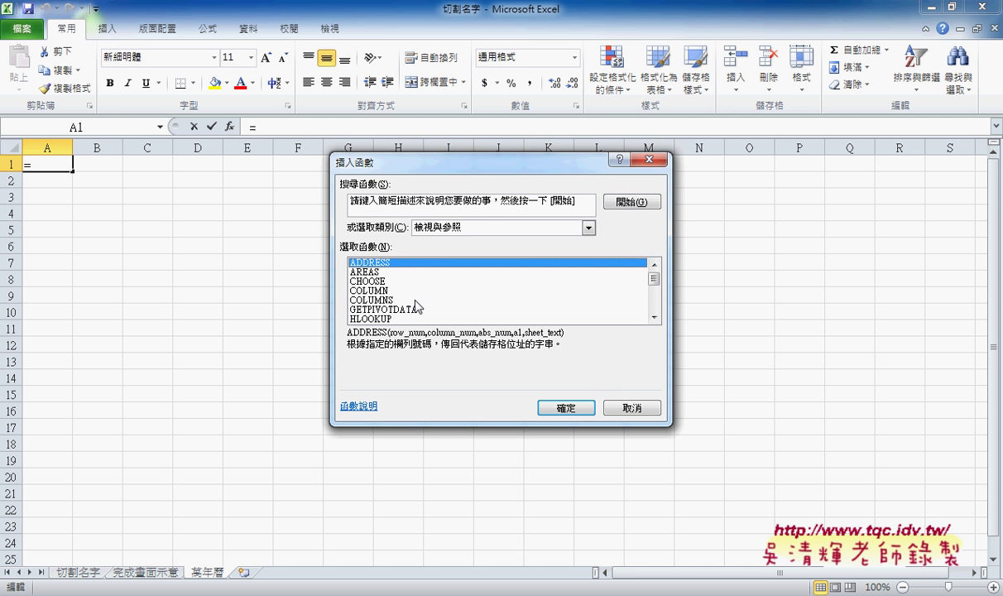
pyautogui.click(371, 290)
pyautogui.click(559, 409)
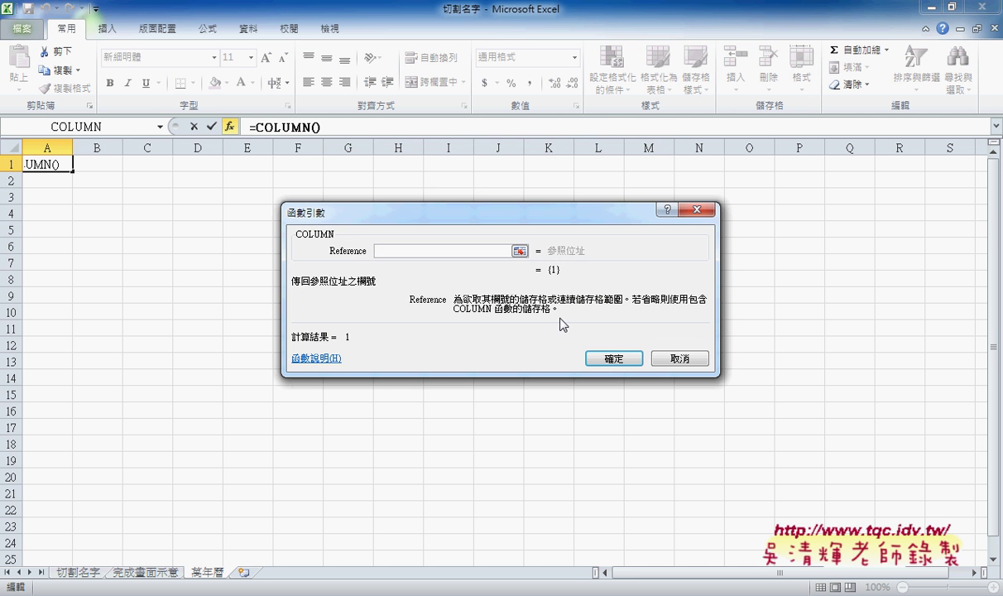
pyautogui.click(611, 358)
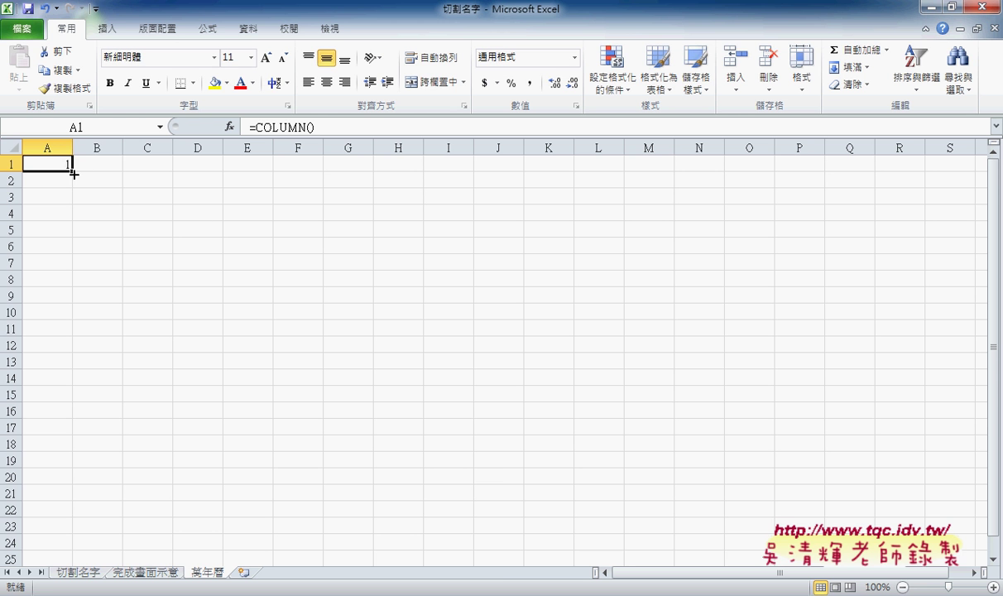
# Fill the COLUMN formula across A1:G6 so each row reads 1–7, then reopen A1's formula.
pyautogui.moveTo(74, 174)
pyautogui.mouseDown()
pyautogui.moveTo(365, 175)
pyautogui.moveTo(374, 253)
pyautogui.mouseUp()
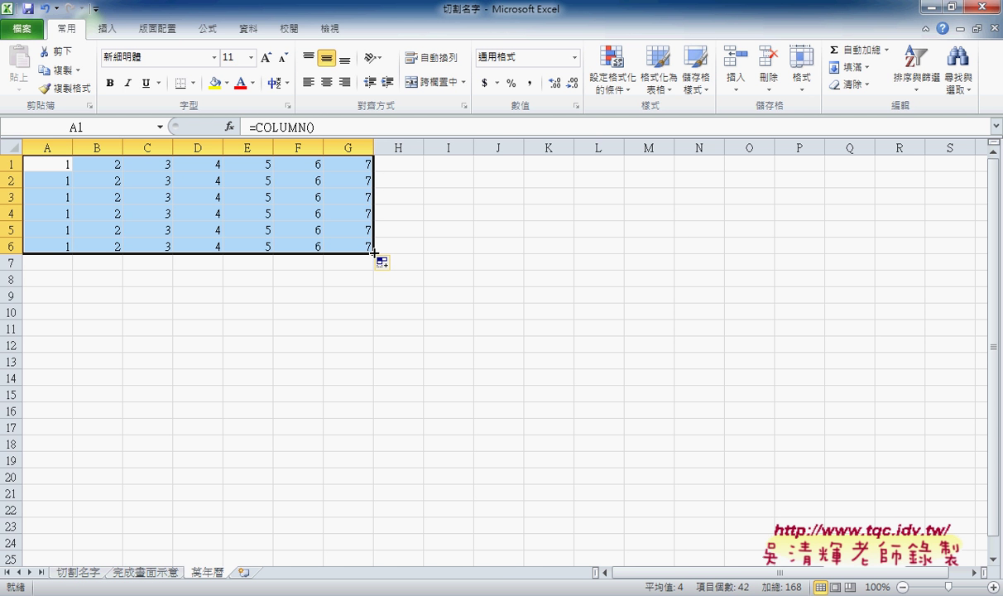
pyautogui.click(51, 155)
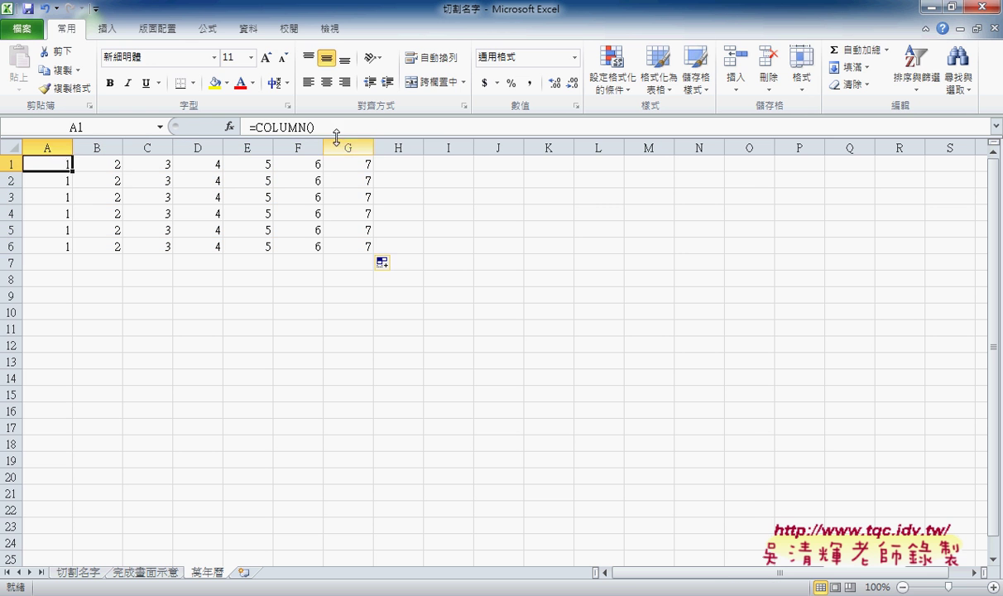
pyautogui.click(340, 129)
# Extend A1's formula to =COLUMN()+row(), removing a stray phonetic character.
pyautogui.write('+')
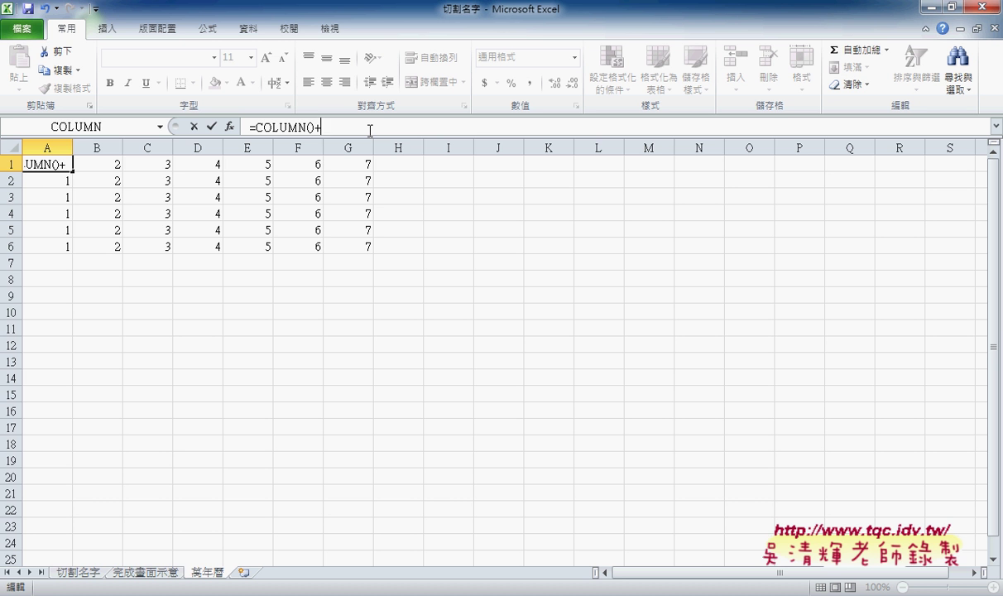
pyautogui.write('ㄜ')
pyautogui.write('ㄝ')
pyautogui.press('BackSpace')
pyautogui.write('row')
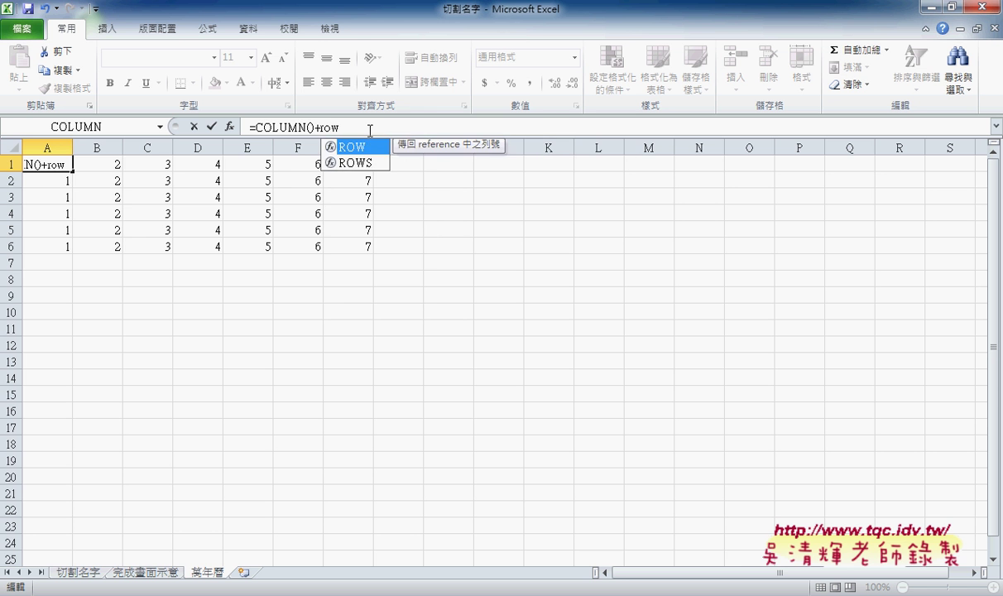
pyautogui.write('()')
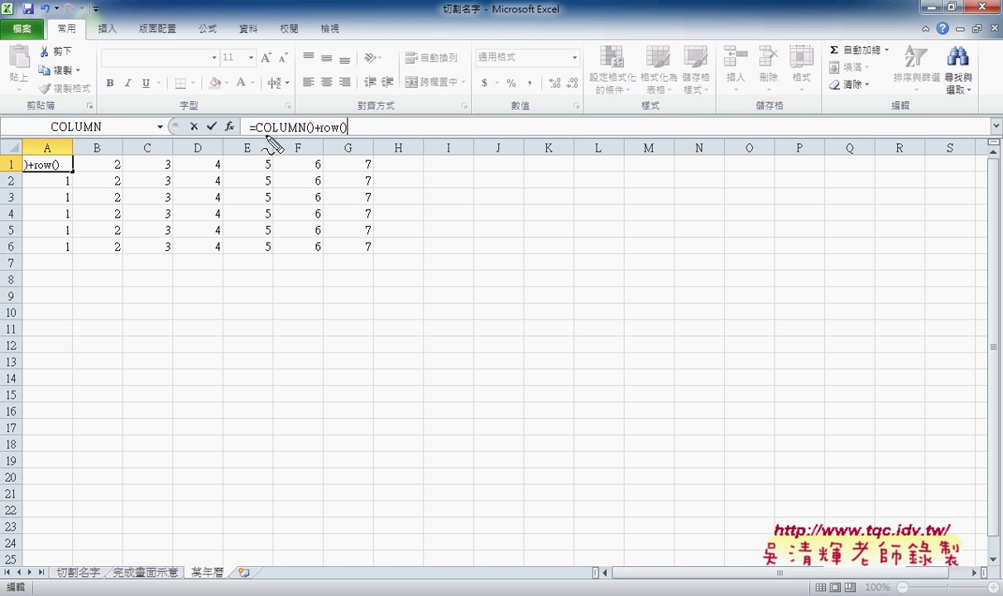
pyautogui.moveTo(266, 133); pyautogui.dragTo(294, 132)
pyautogui.moveTo(52, 141); pyautogui.dragTo(48, 152)
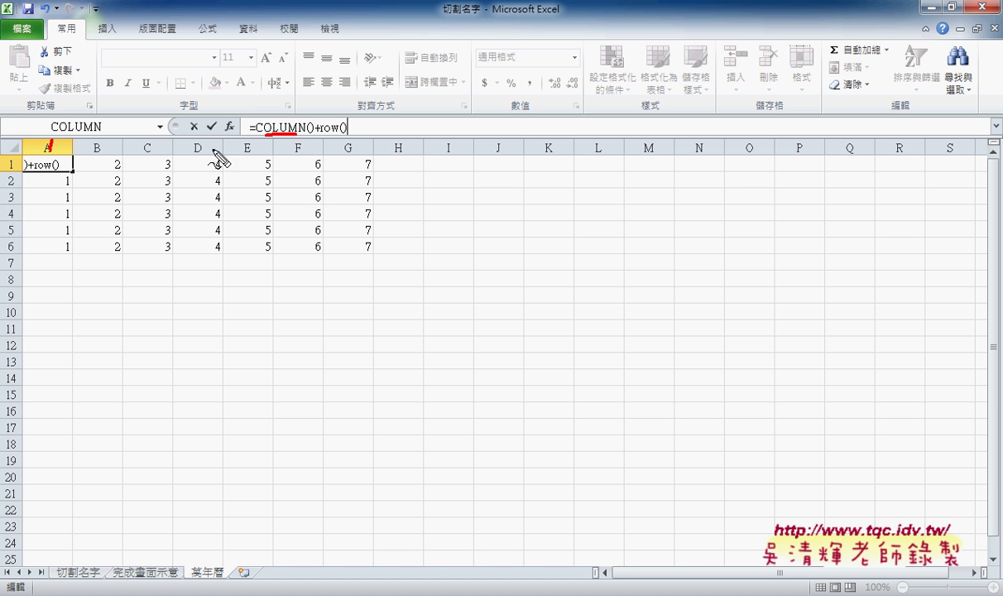
pyautogui.moveTo(355, 141); pyautogui.dragTo(367, 152)
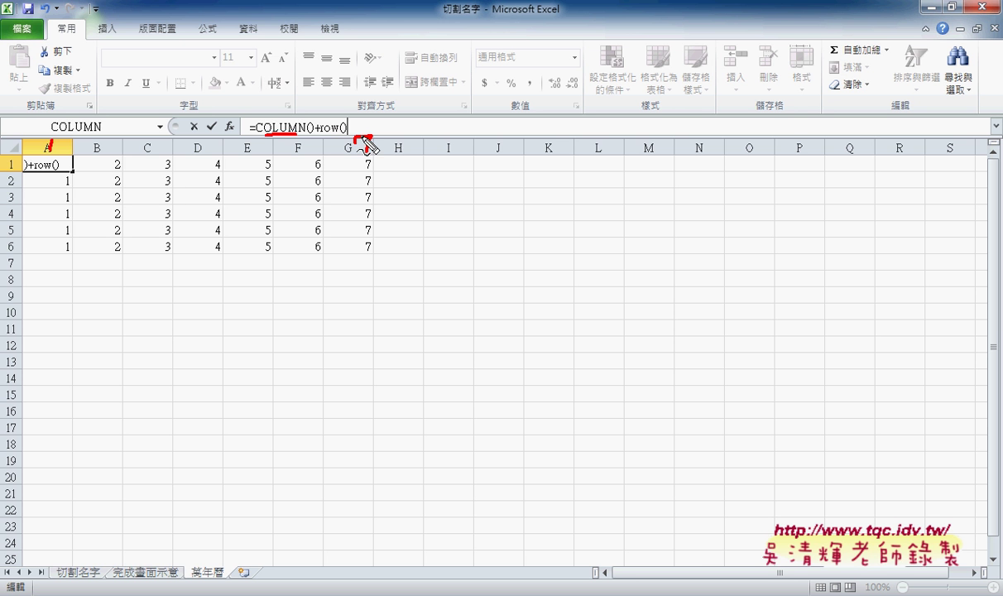
pyautogui.moveTo(369, 142)
pyautogui.mouseDown()
pyautogui.moveTo(362, 156)
pyautogui.moveTo(371, 124)
pyautogui.mouseUp()
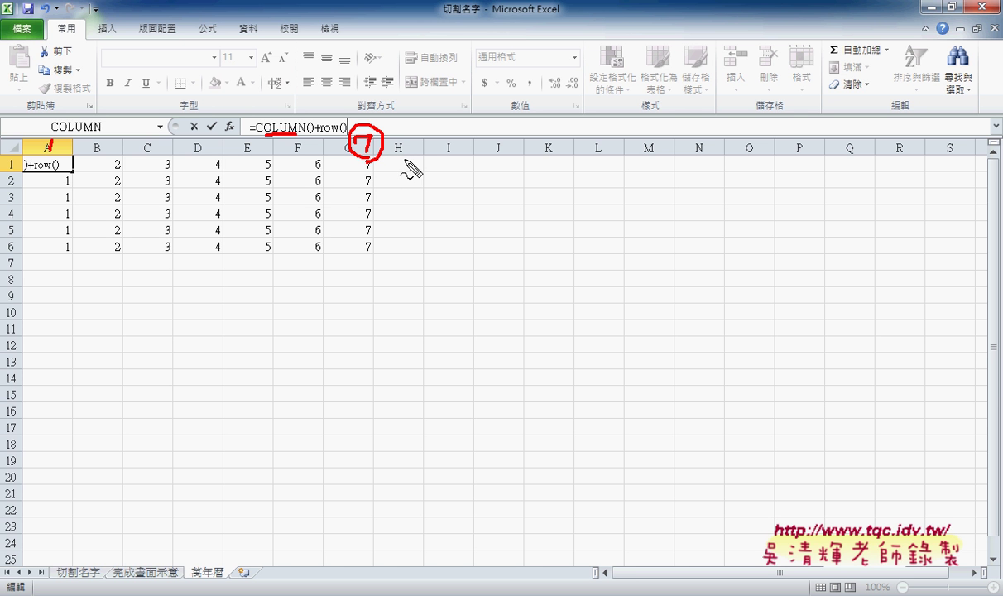
pyautogui.moveTo(406, 156); pyautogui.dragTo(416, 203)
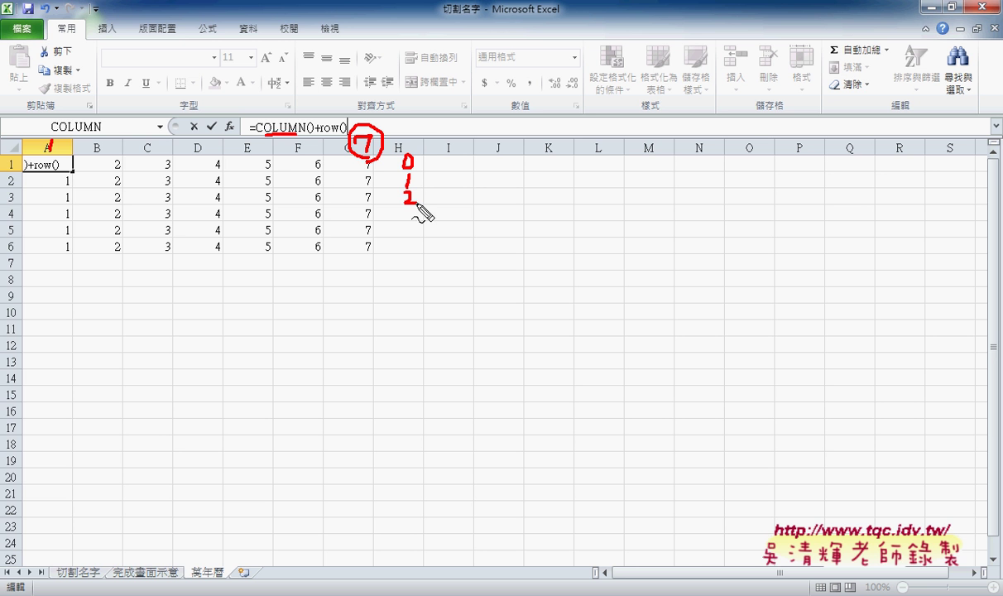